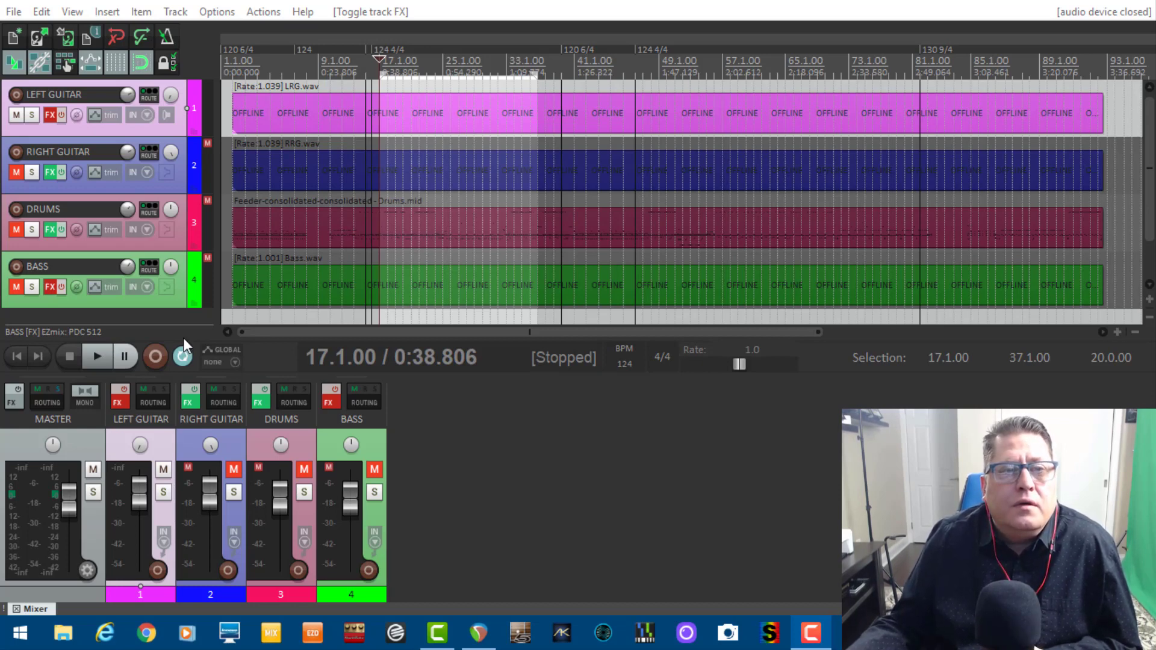
- Play the selected section of the song and enable the effects on the LEFT GUITAR track
{"action": "left_click", "coordinate": [97, 357]}
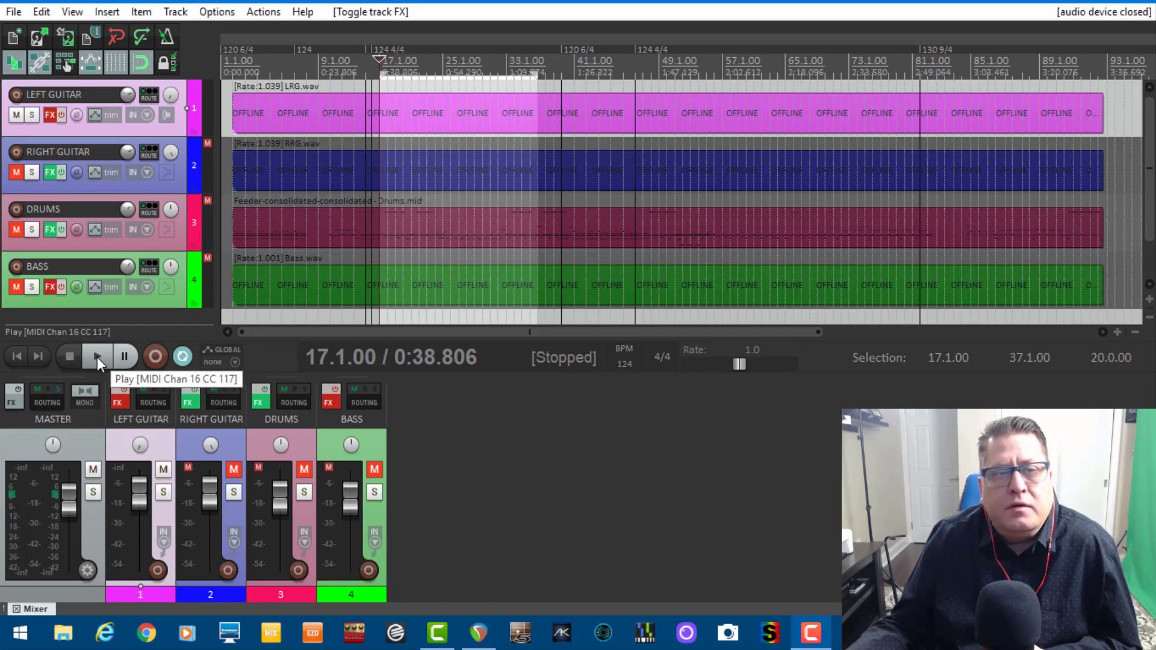
{"action": "left_click", "coordinate": [96, 356]}
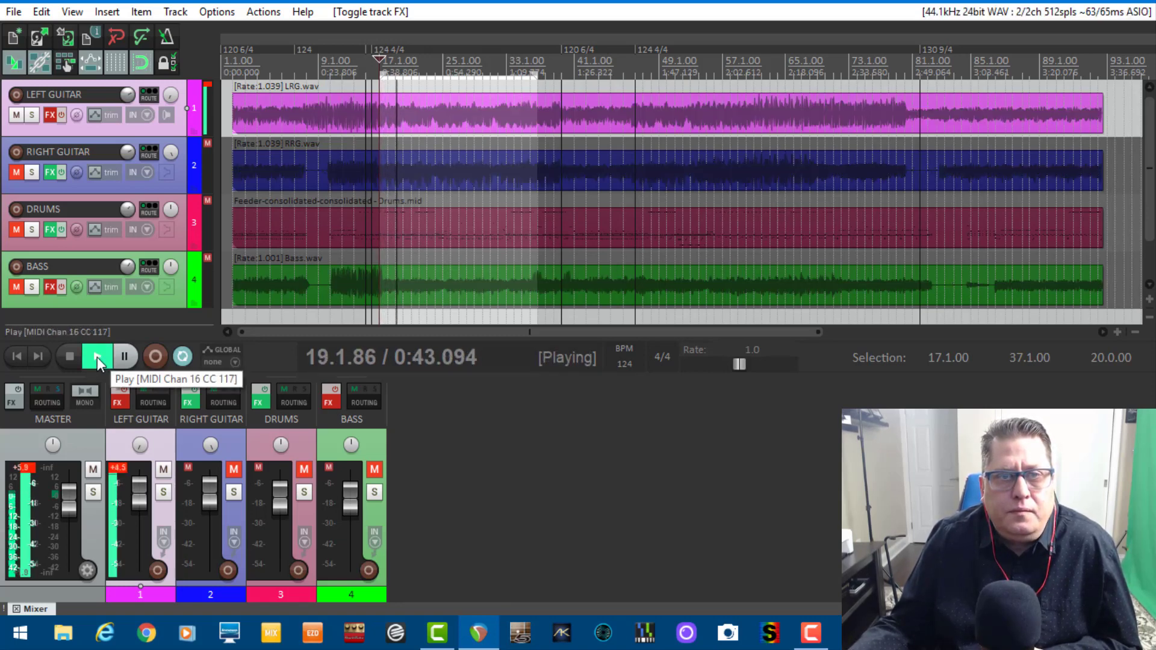
{"action": "left_click", "coordinate": [62, 115]}
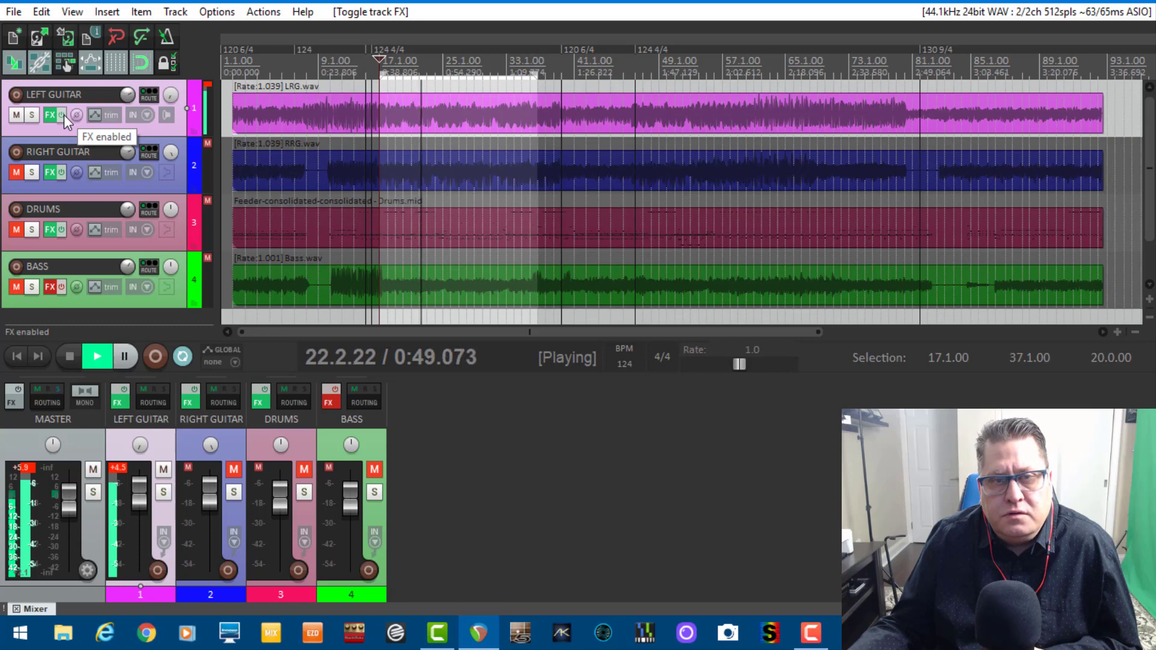
- Unmute the RIGHT GUITAR, DRUMS and BASS tracks and enable the effects on the BASS track
{"action": "left_click", "coordinate": [16, 173]}
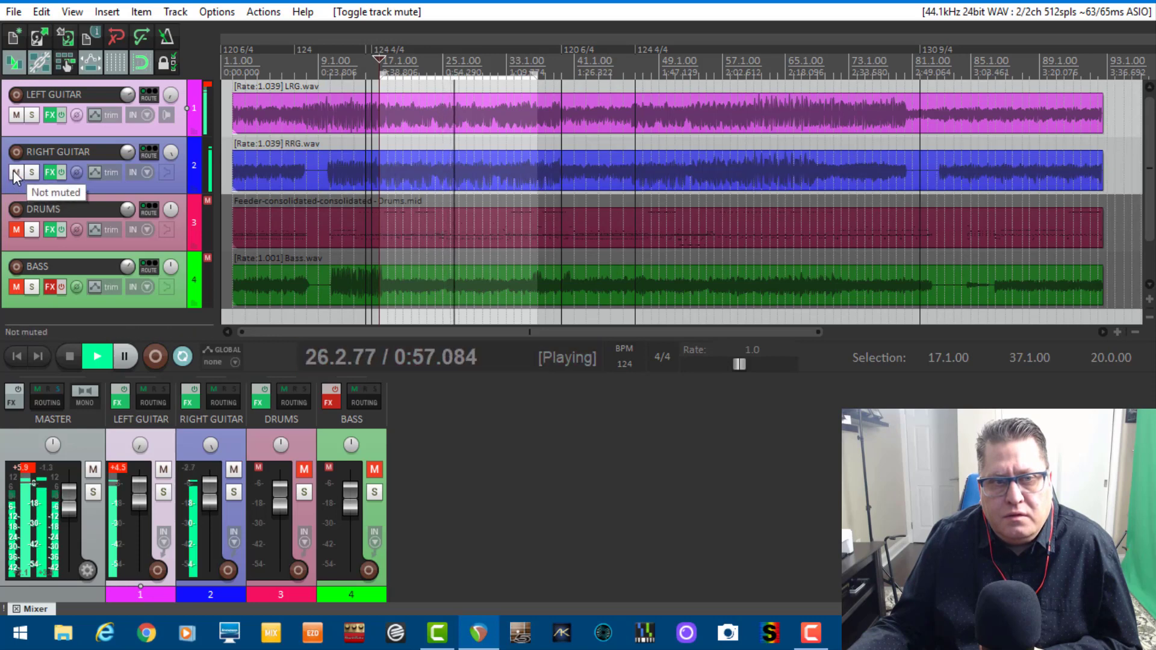
{"action": "left_click", "coordinate": [62, 286]}
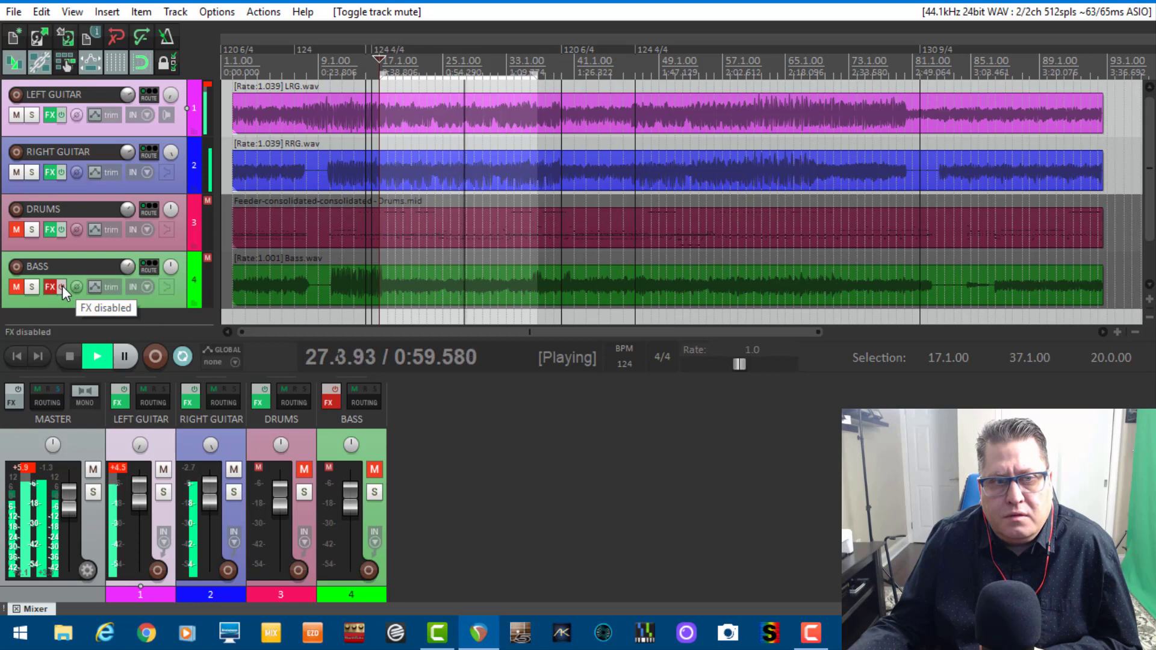
{"action": "left_click", "coordinate": [14, 232]}
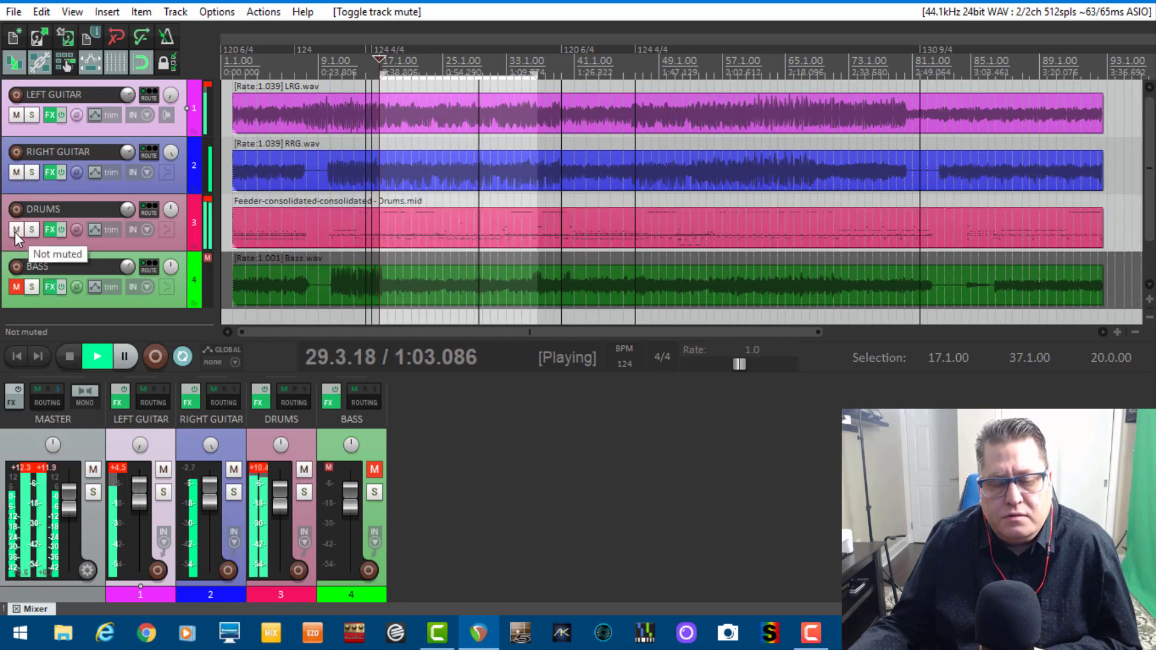
{"action": "left_click", "coordinate": [17, 286]}
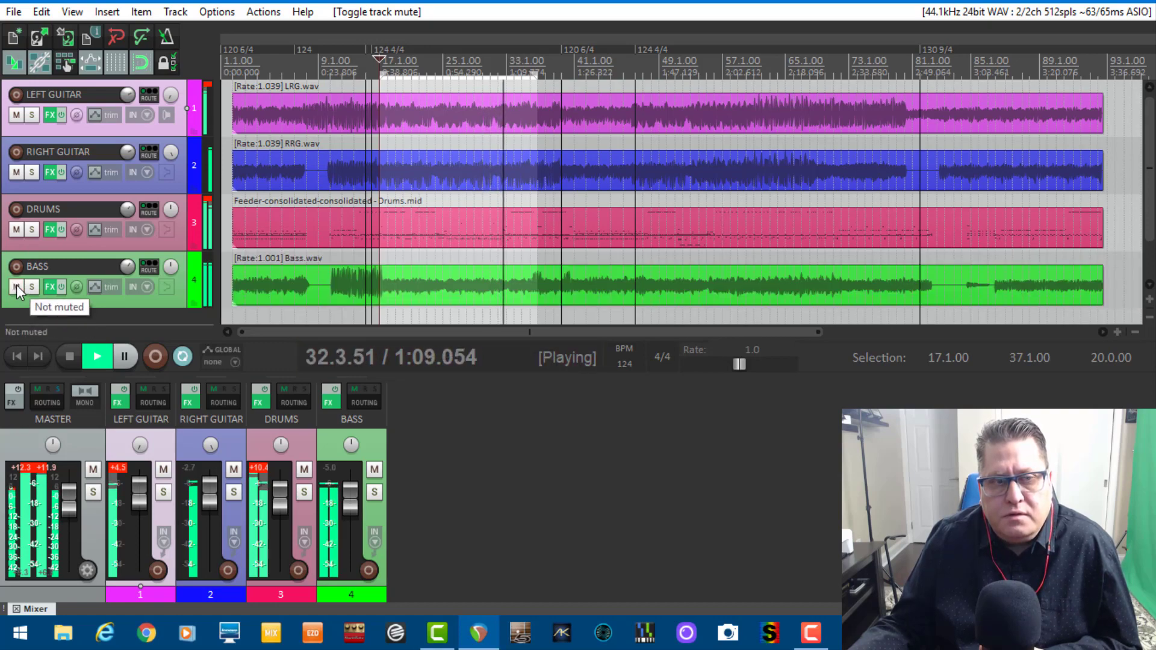
- Mute the BASS, DRUMS and RIGHT GUITAR tracks again and bypass the effects on the BASS track
{"action": "left_click", "coordinate": [17, 287]}
{"action": "left_click", "coordinate": [60, 287]}
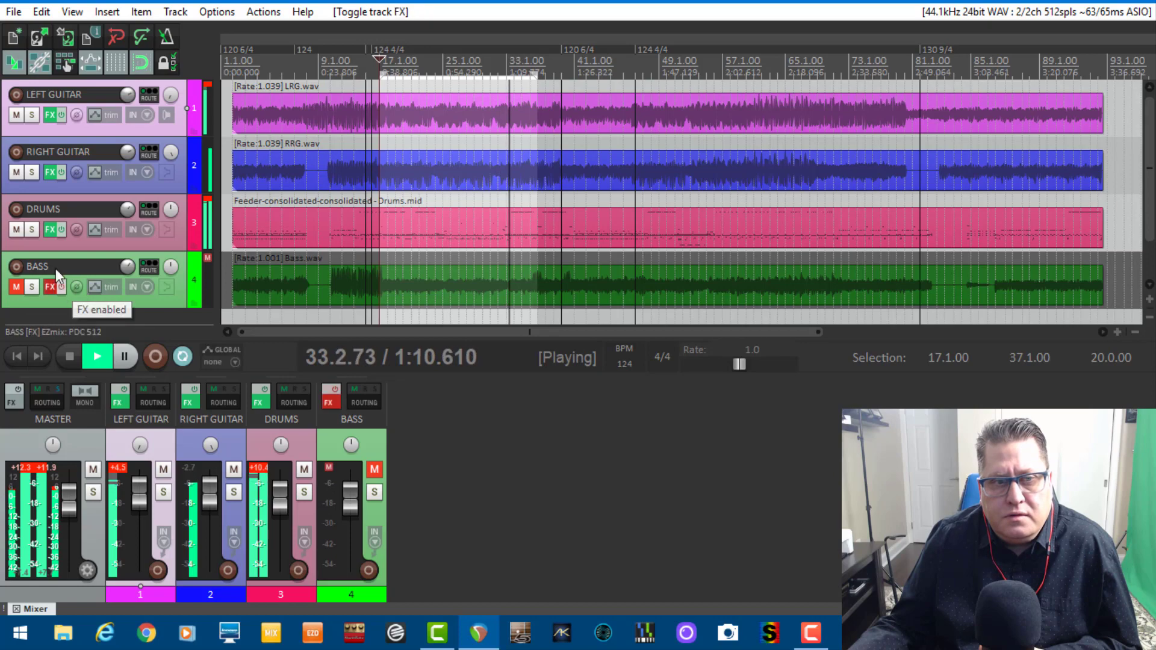
{"action": "left_click", "coordinate": [16, 230]}
{"action": "left_click", "coordinate": [16, 173]}
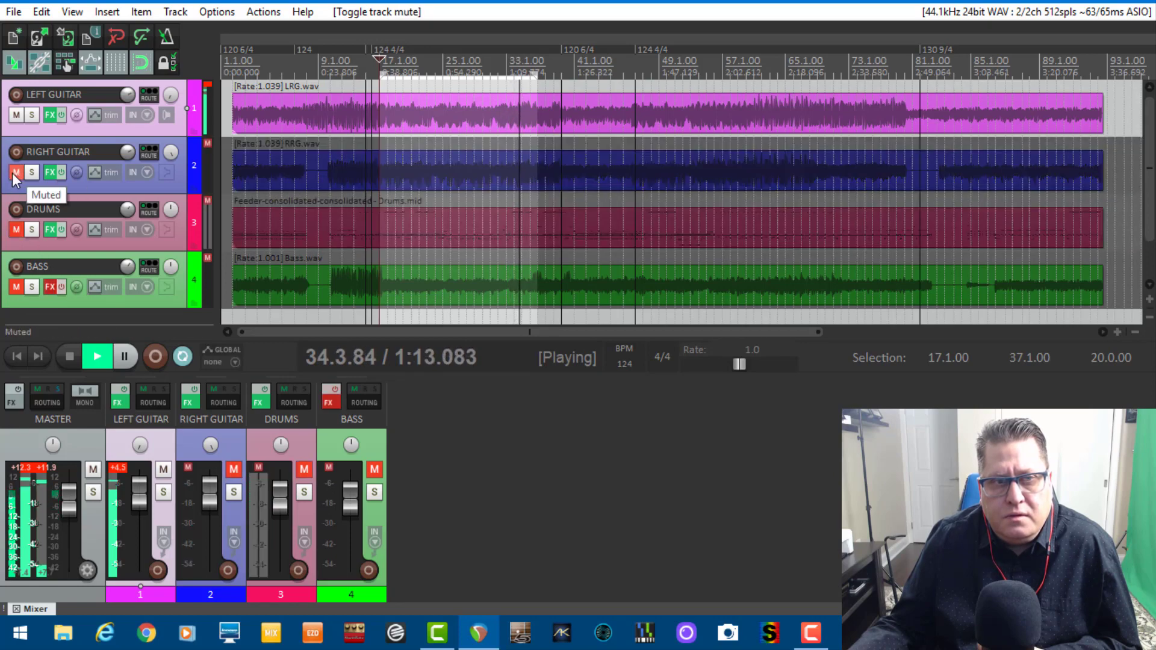
- Examine the LEFT GUITAR effects chain plug-in by plug-in: ReaGate, TSB-1 Tyrant Overdrive, ProF.E.T., NadIR and SPAN
{"action": "left_click", "coordinate": [51, 115]}
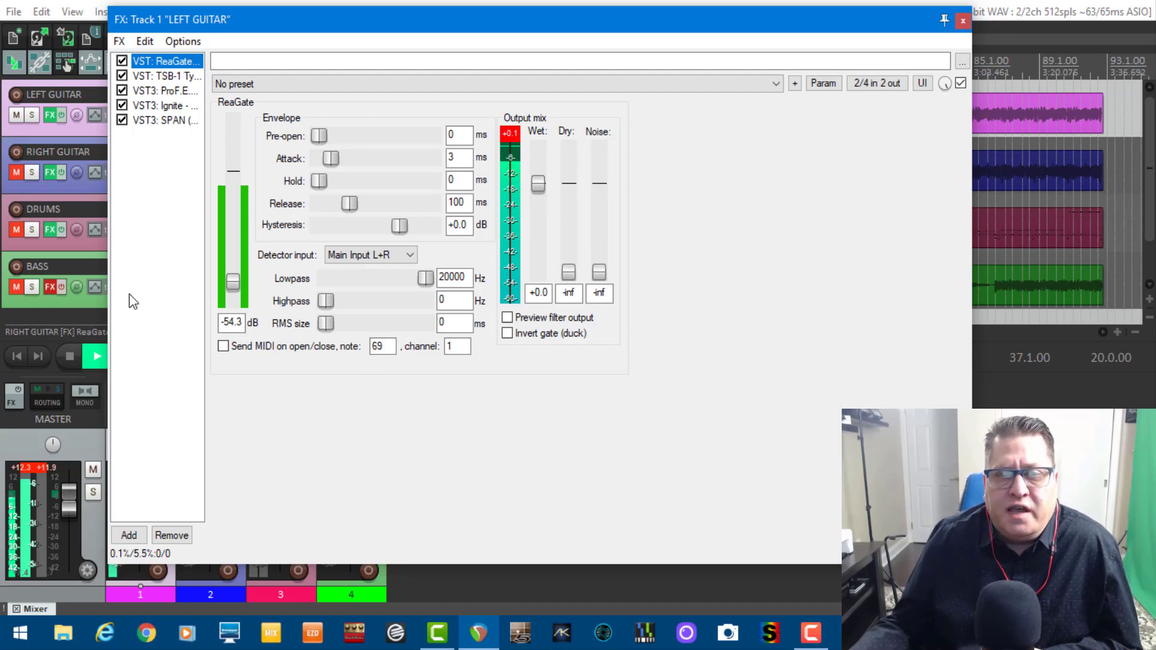
{"action": "left_click", "coordinate": [161, 76]}
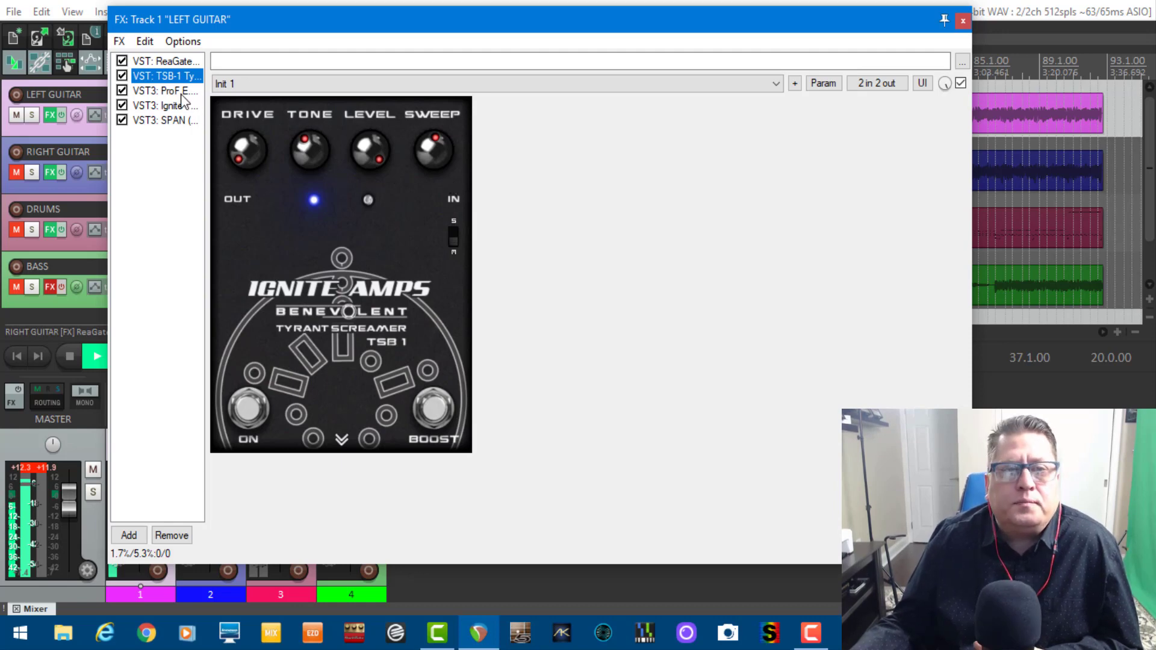
{"action": "key", "text": "Down"}
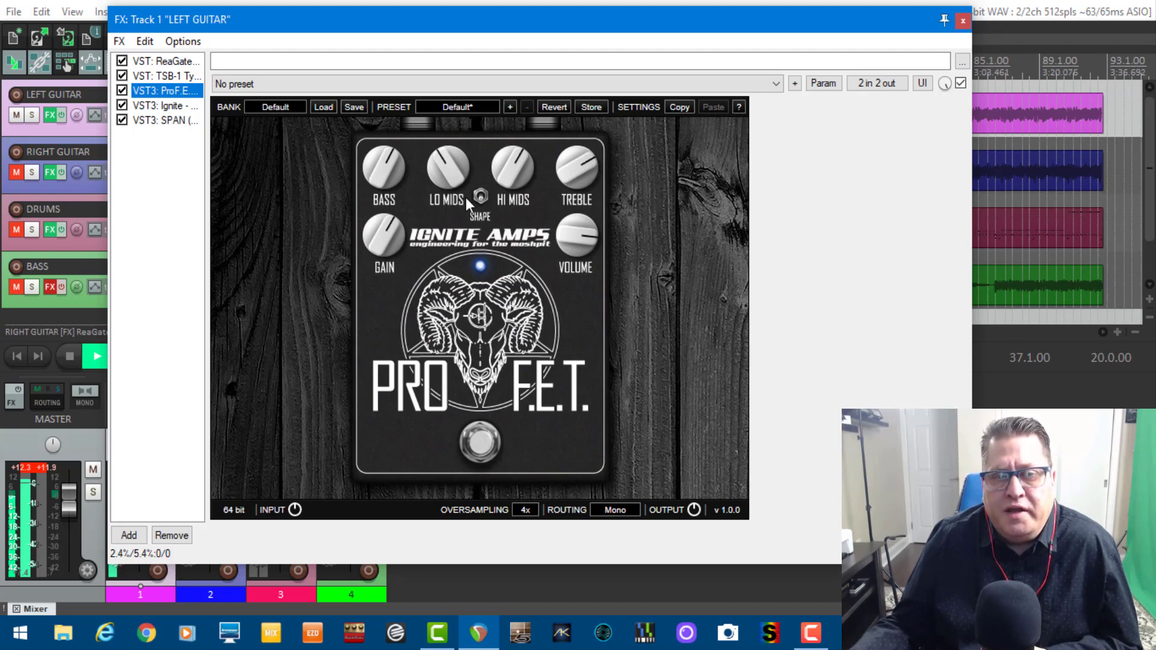
{"action": "left_click", "coordinate": [154, 107]}
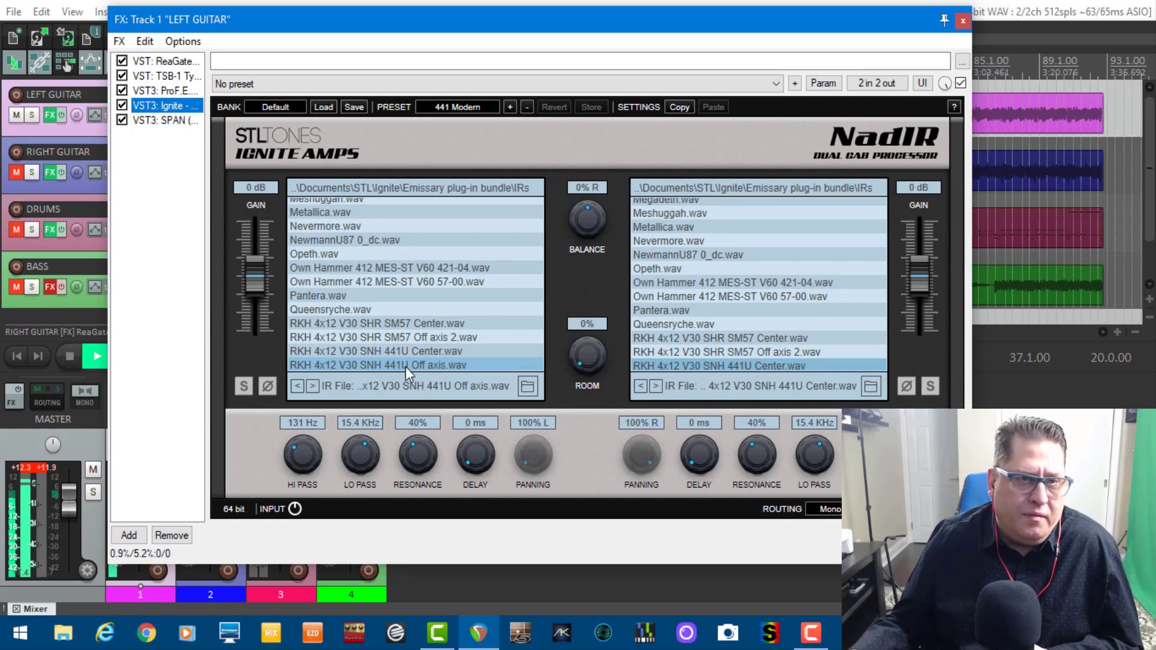
{"action": "left_click", "coordinate": [168, 121]}
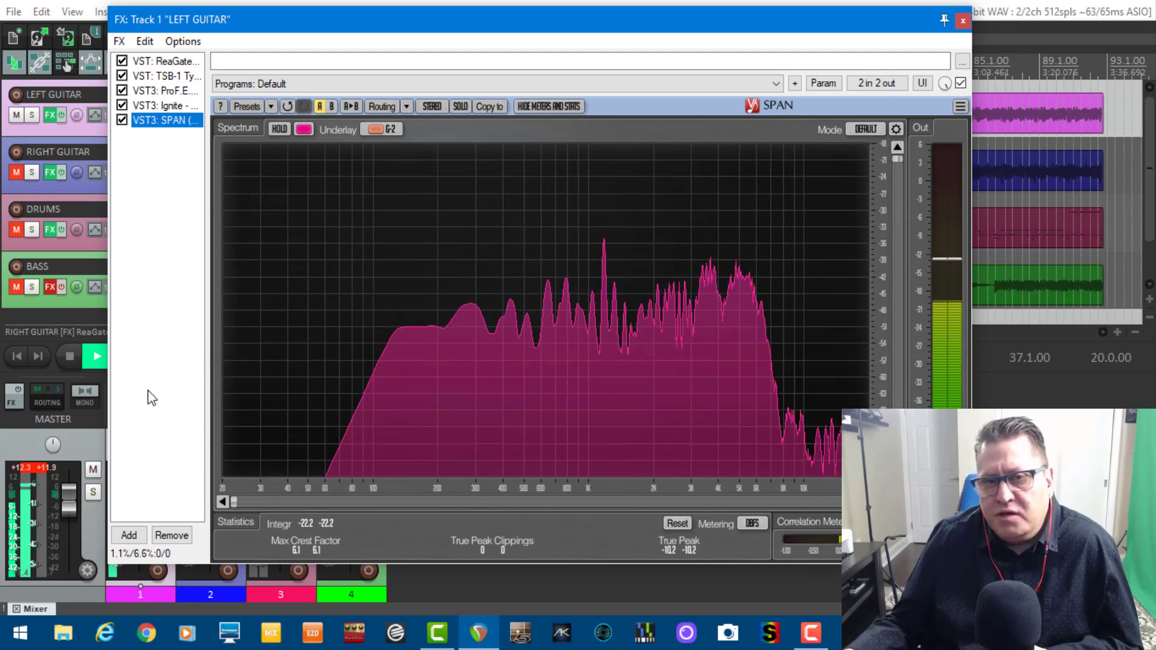
{"action": "left_click", "coordinate": [167, 60]}
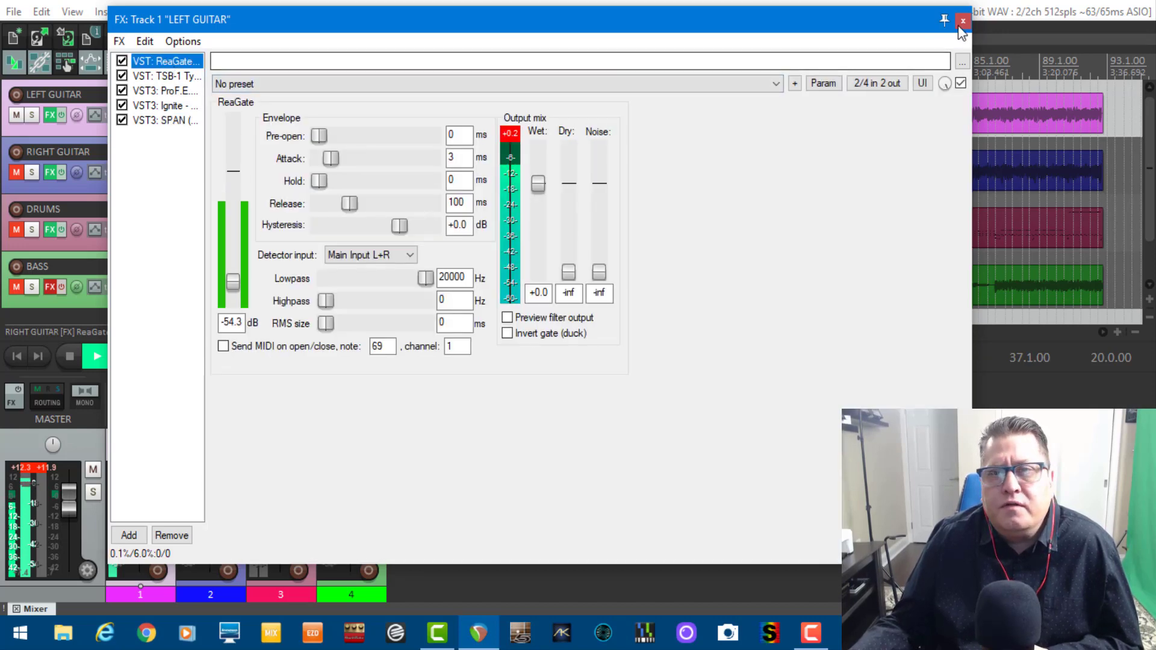
{"action": "left_click", "coordinate": [961, 23]}
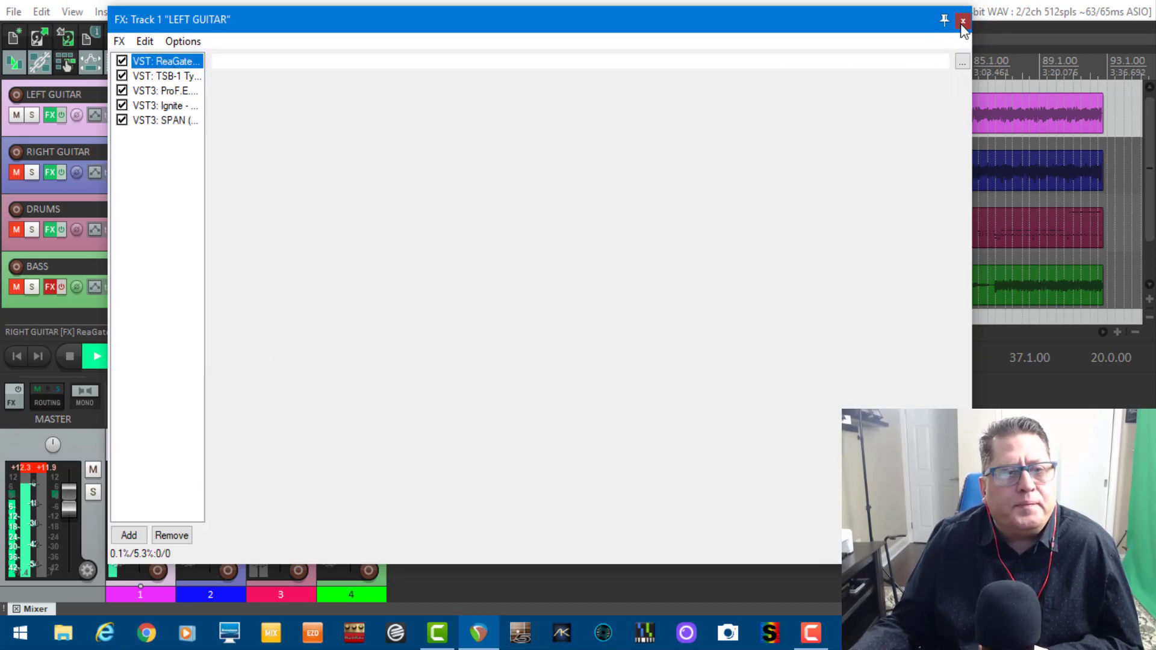
- Mute LEFT GUITAR and unmute BASS with its effects enabled, and view the EZmix plug-in on the BASS track
{"action": "left_click", "coordinate": [16, 114]}
{"action": "left_click", "coordinate": [16, 287]}
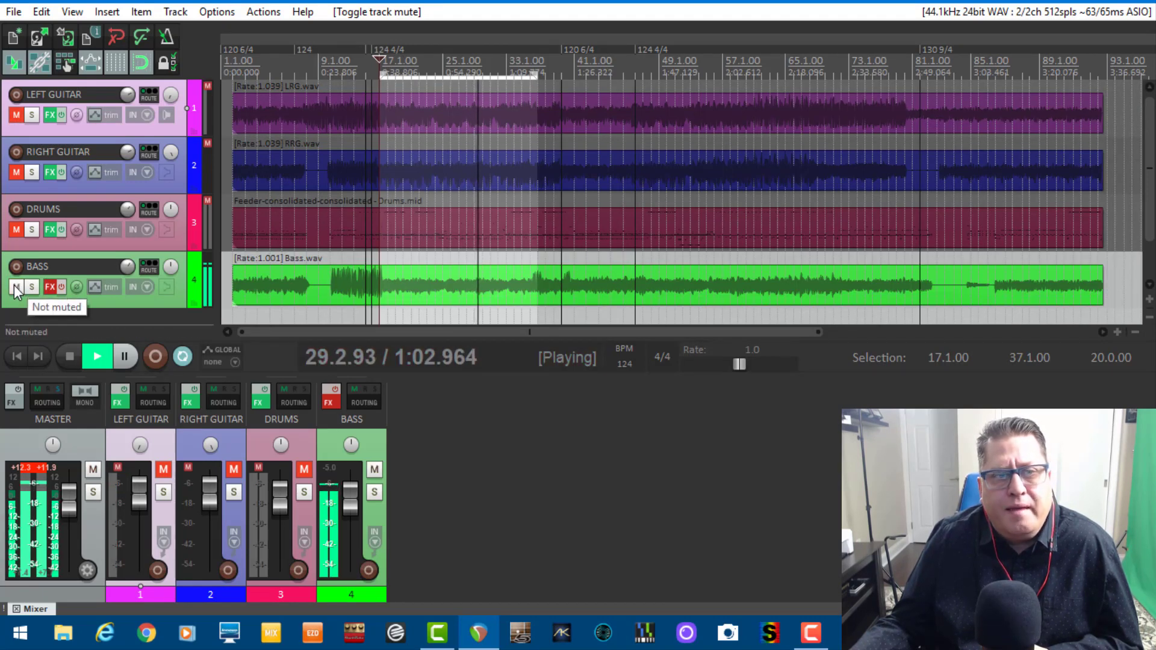
{"action": "left_click", "coordinate": [62, 286]}
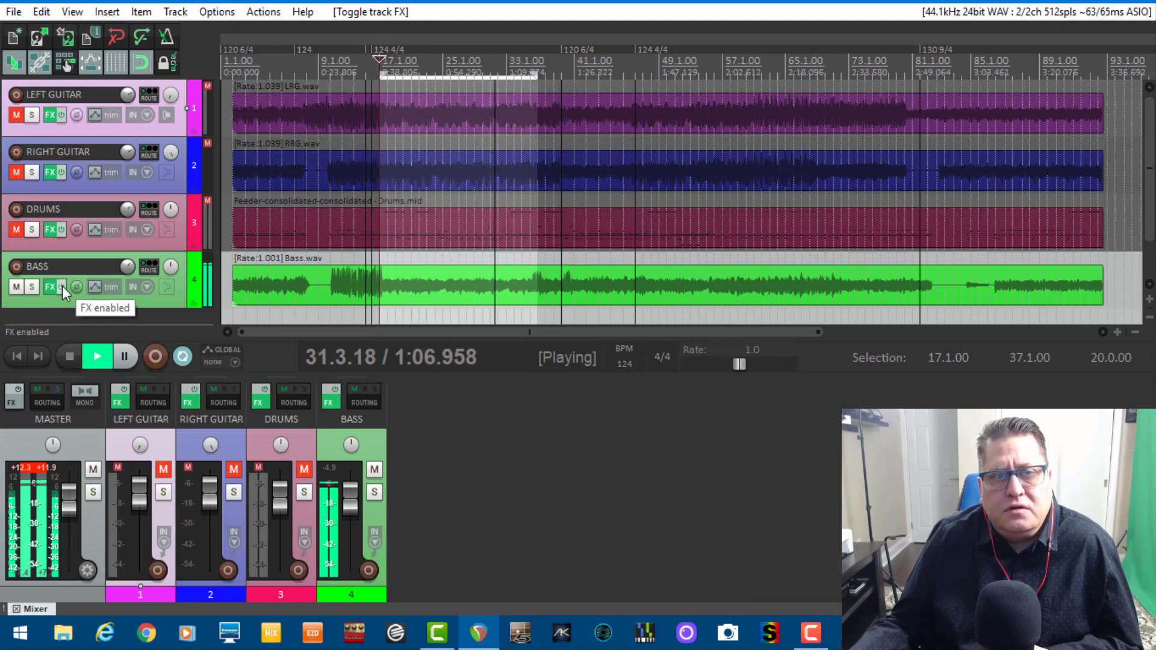
{"action": "left_click", "coordinate": [53, 287]}
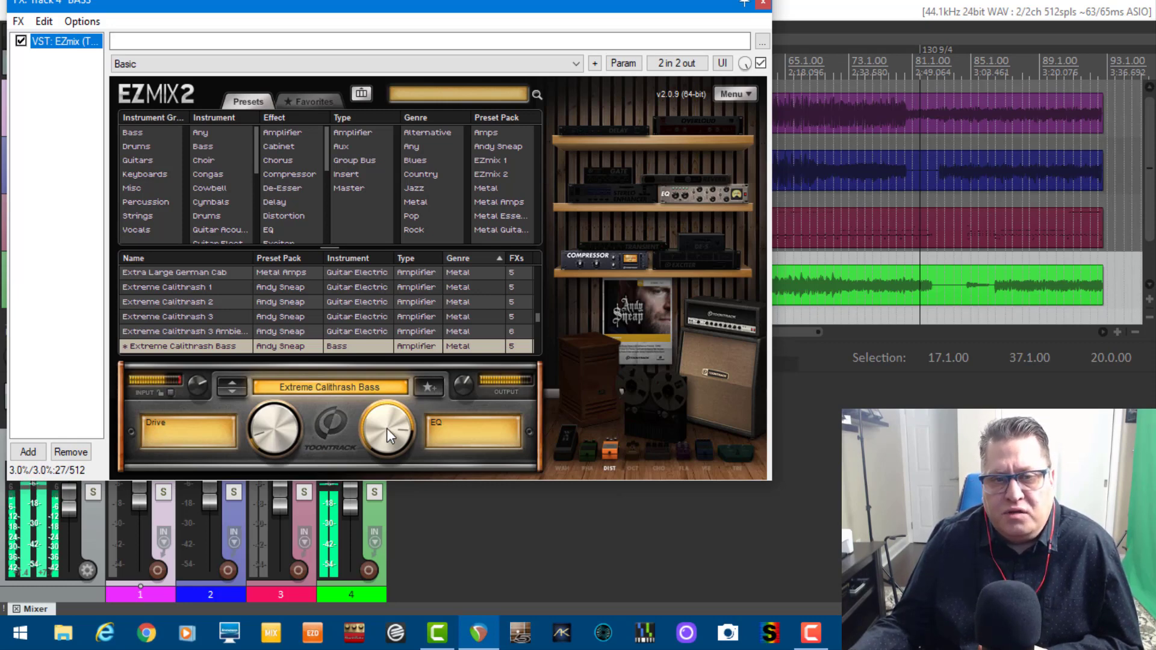
{"action": "left_click", "coordinate": [765, 6]}
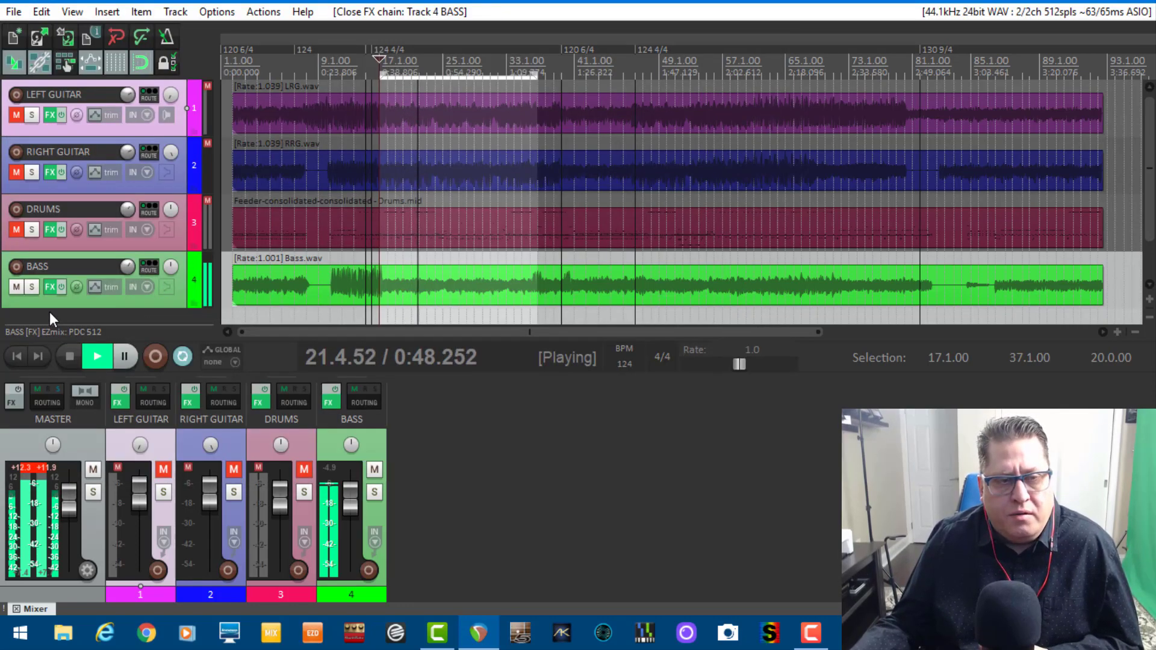
- Unmute the DRUMS, RIGHT GUITAR and LEFT GUITAR tracks to hear the full mix
{"action": "left_click", "coordinate": [16, 230]}
{"action": "left_click", "coordinate": [17, 172]}
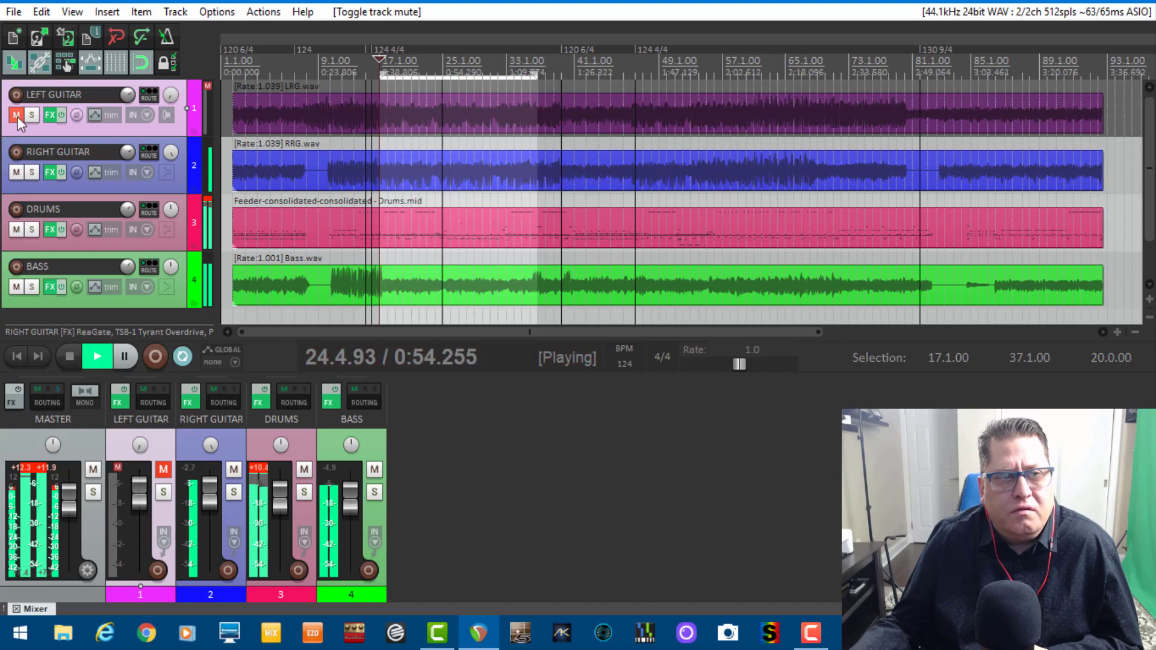
{"action": "left_click", "coordinate": [16, 115]}
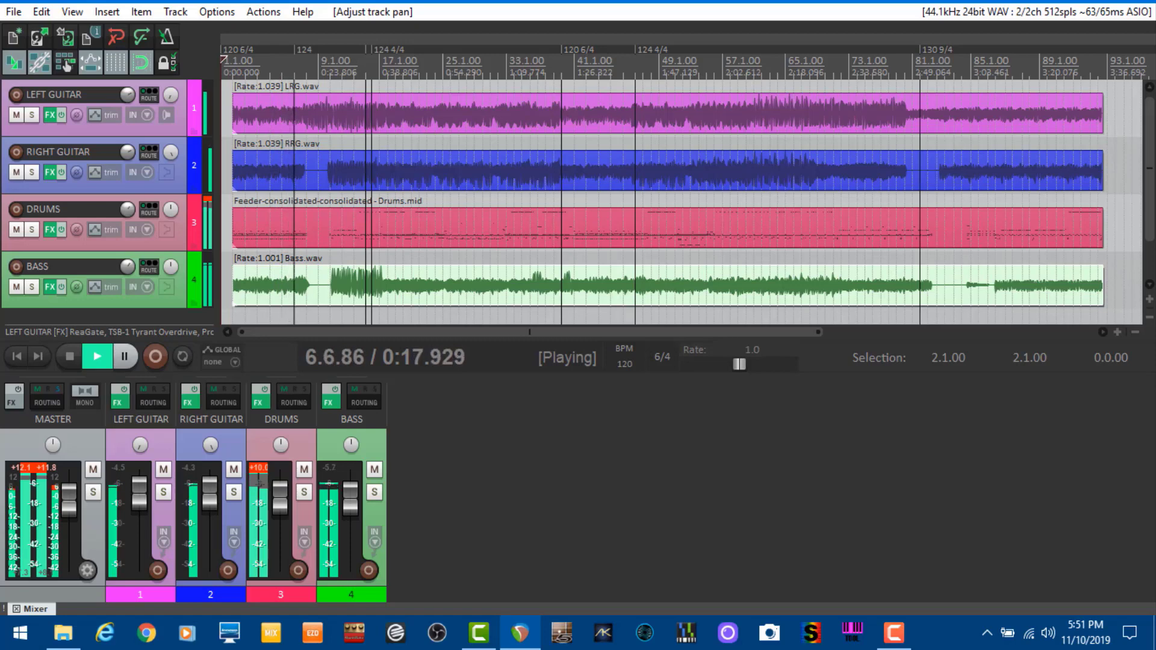
- Review each plug-in in the LEFT GUITAR effects chain during full-mix playback, from ReaGate through SPAN, and close the chain
{"action": "left_click", "coordinate": [52, 114]}
{"action": "left_click", "coordinate": [157, 109]}
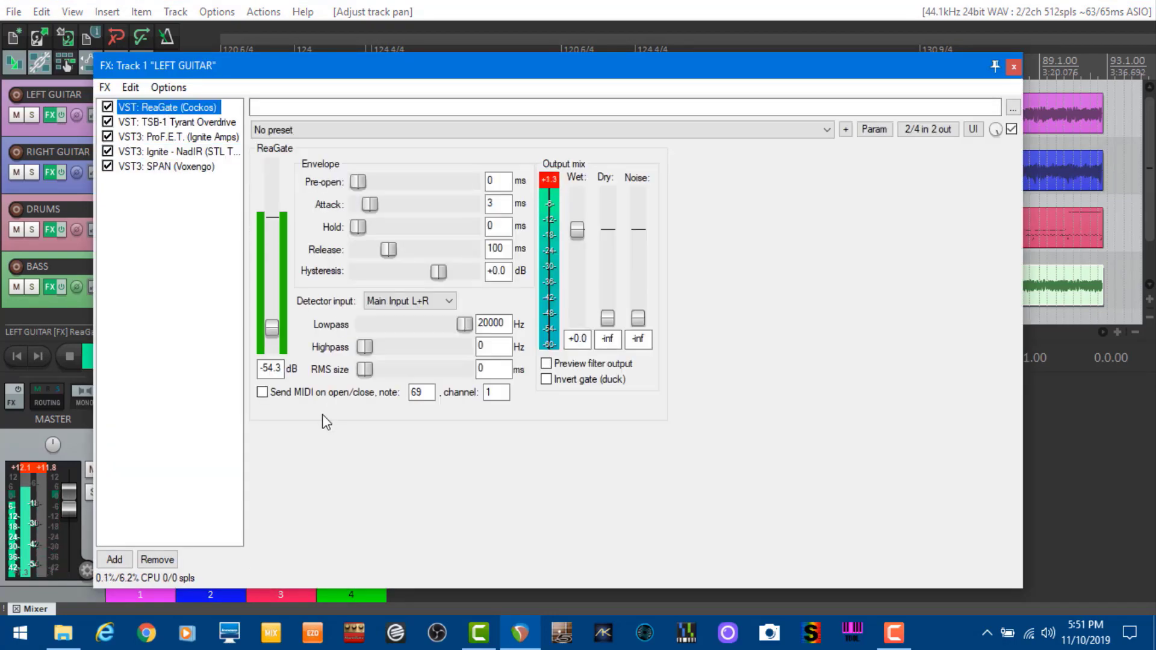
{"action": "left_click", "coordinate": [173, 124]}
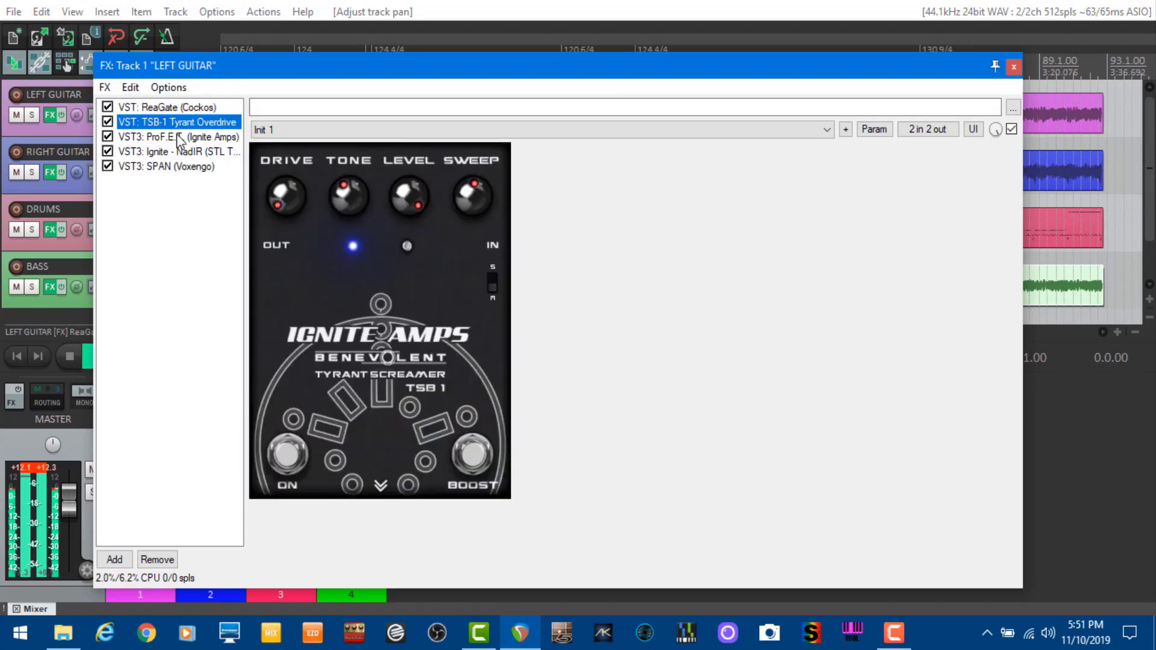
{"action": "left_click", "coordinate": [179, 138]}
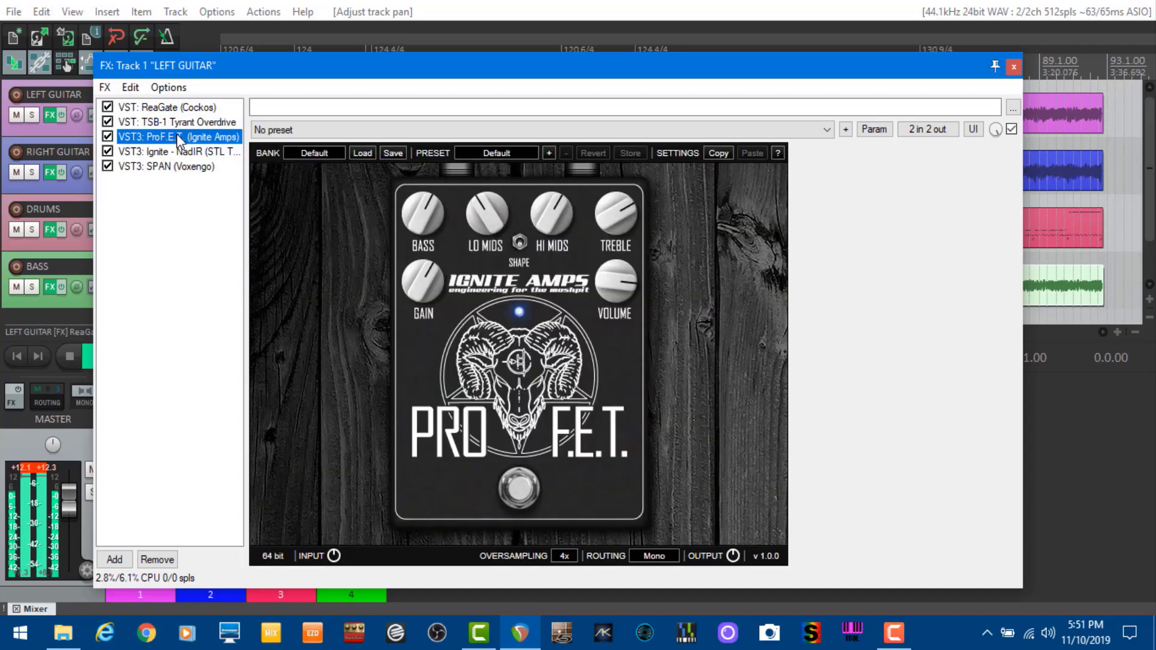
{"action": "left_click", "coordinate": [175, 149]}
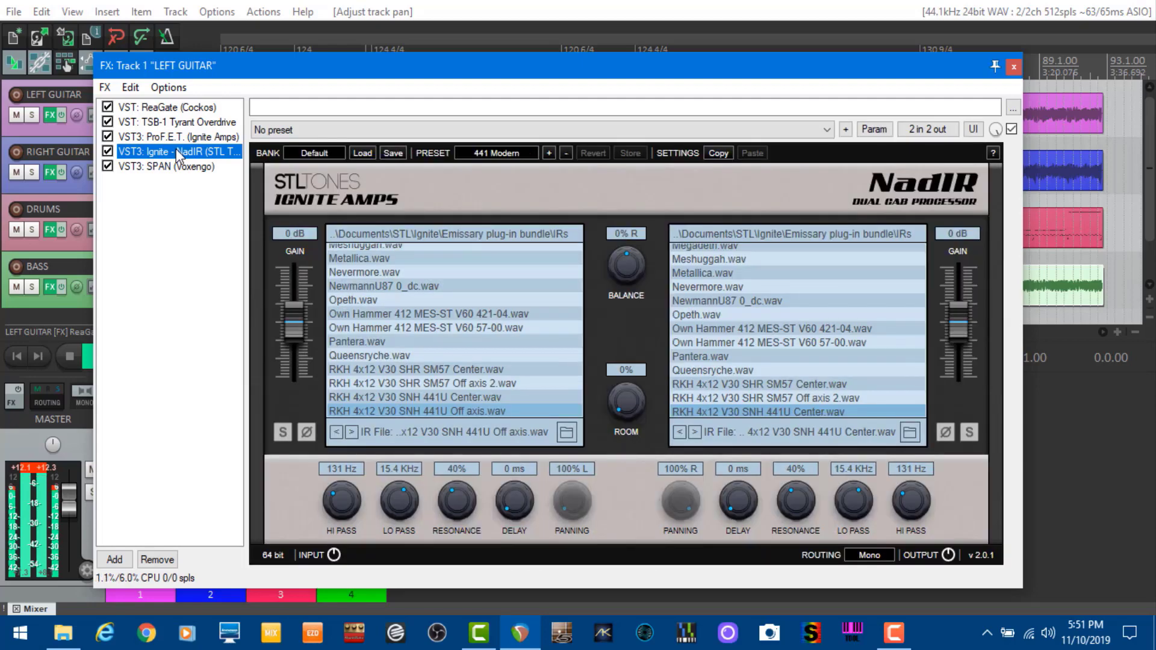
{"action": "left_click", "coordinate": [180, 169]}
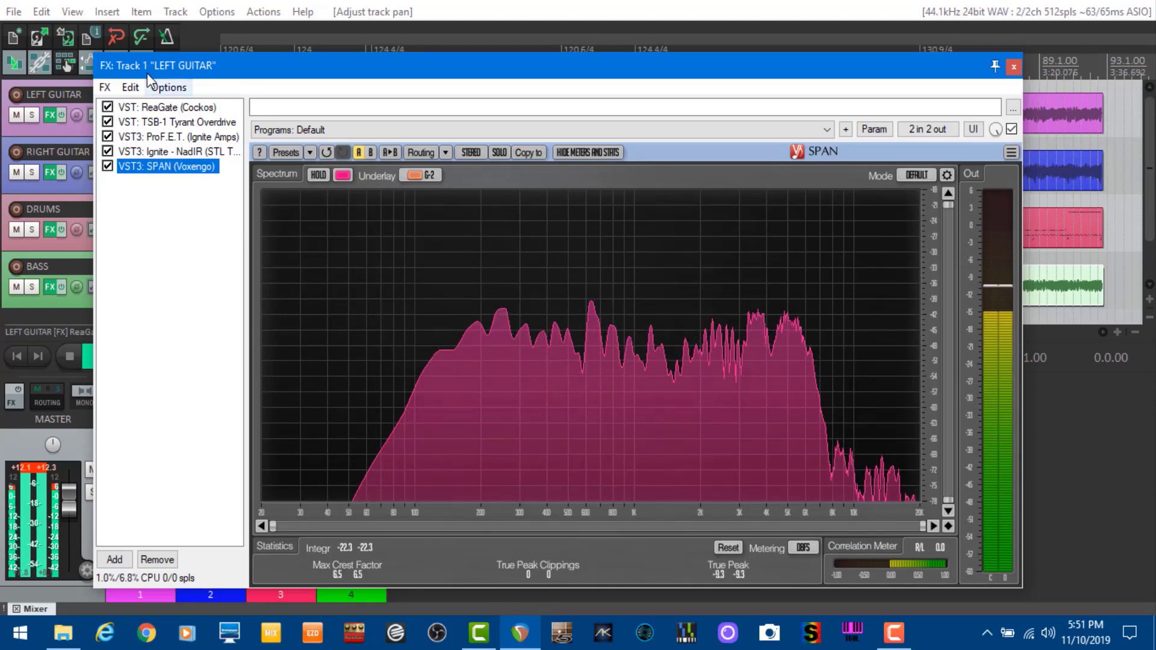
{"action": "left_click", "coordinate": [149, 109]}
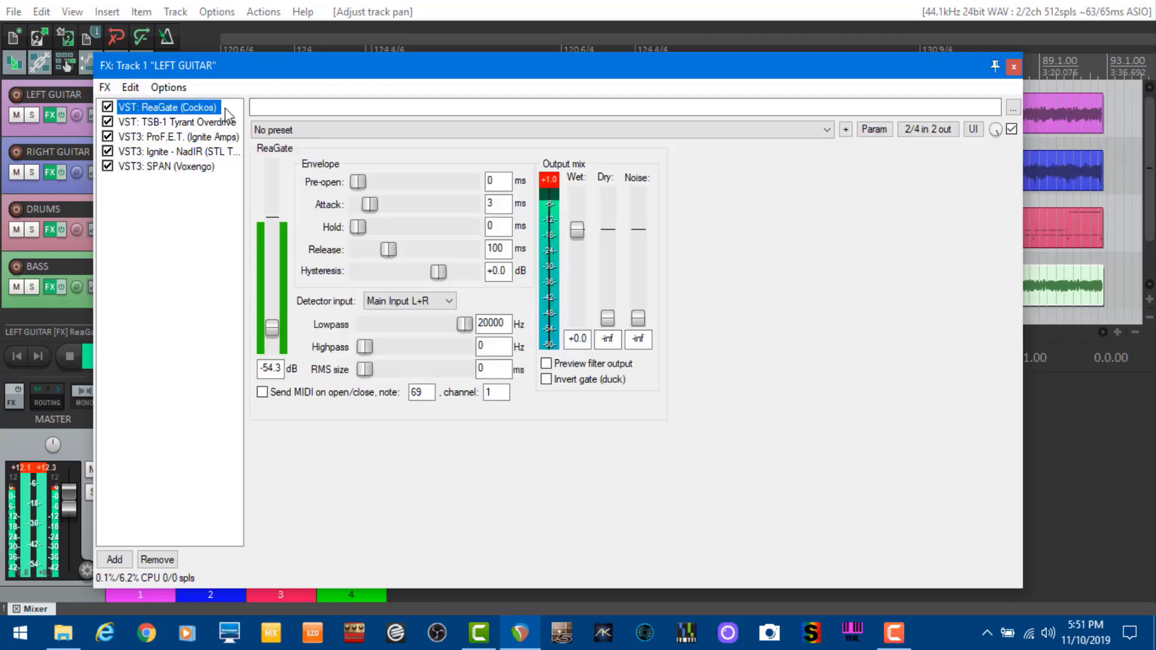
{"action": "left_click", "coordinate": [1011, 67]}
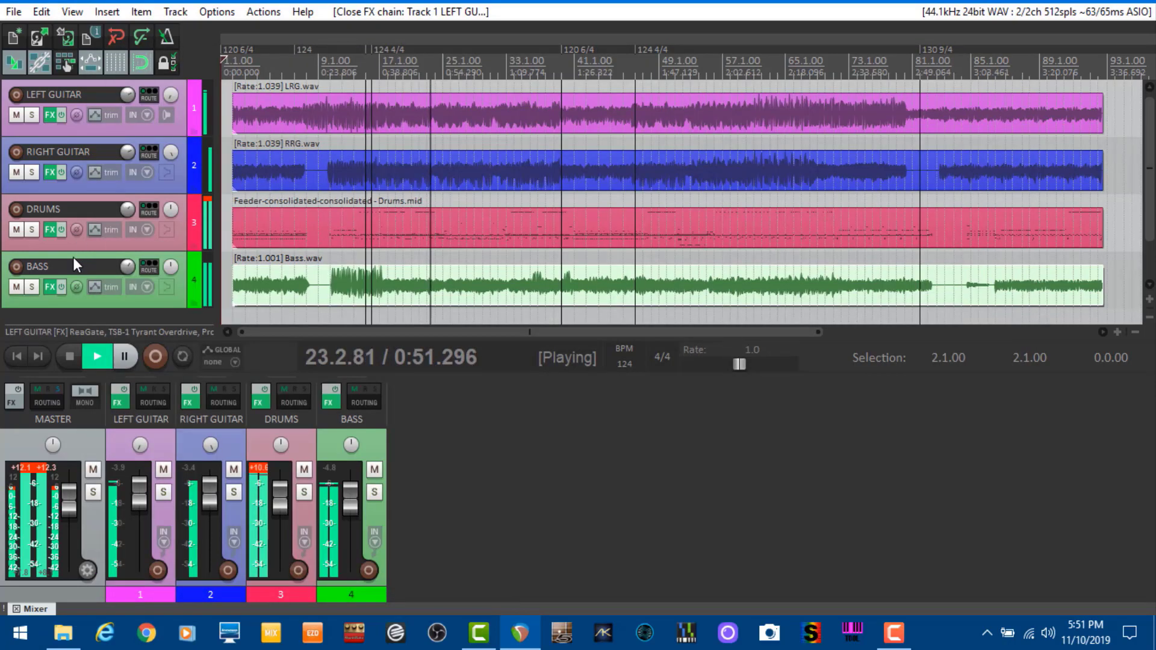
- View the EZmix plug-in on the BASS track and the EZdrummer plug-in on the DRUMS track, closing each one
{"action": "left_click", "coordinate": [50, 287]}
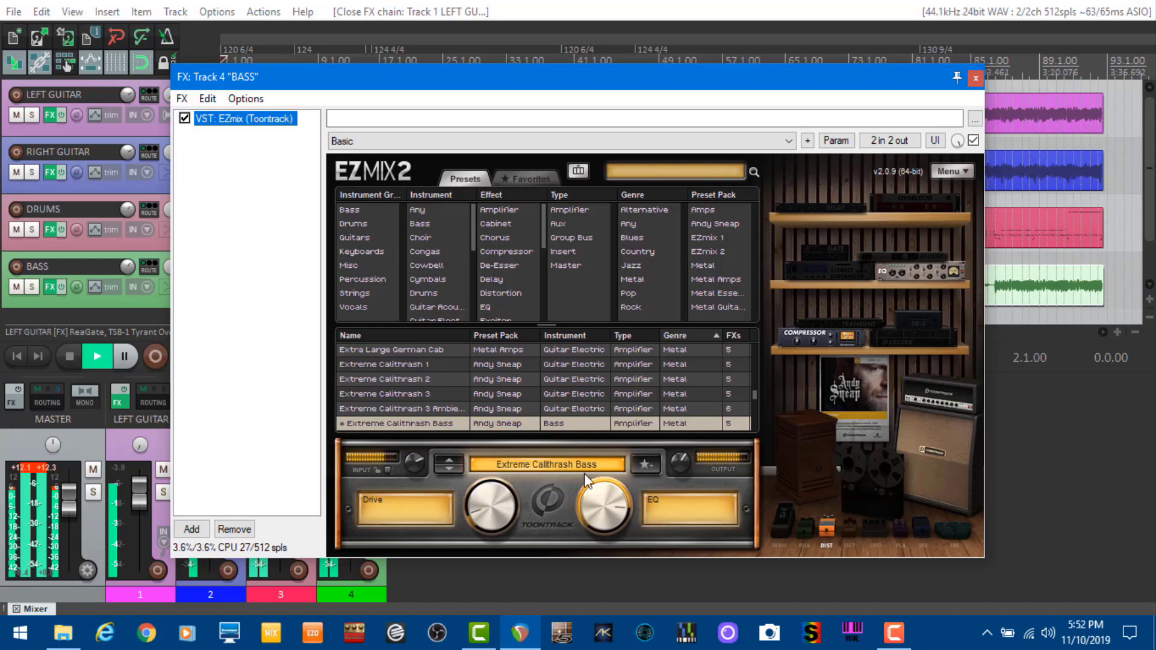
{"action": "left_click", "coordinate": [975, 78]}
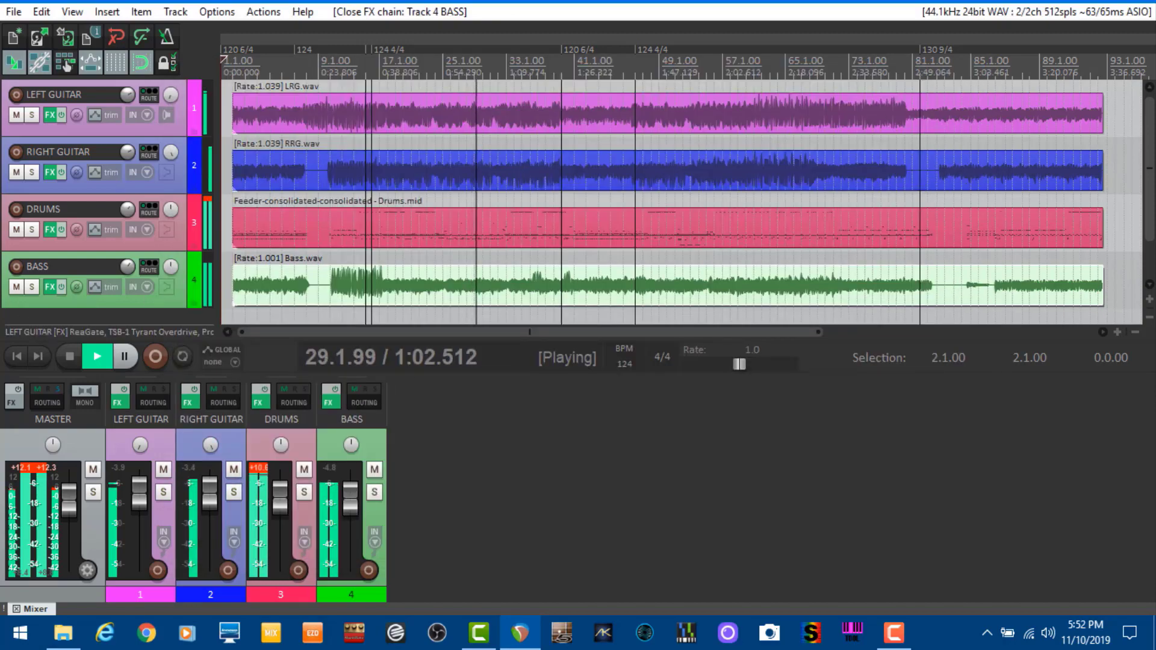
{"action": "left_click_drag", "start_coordinate": [0, 54], "coordinate": [594, 21]}
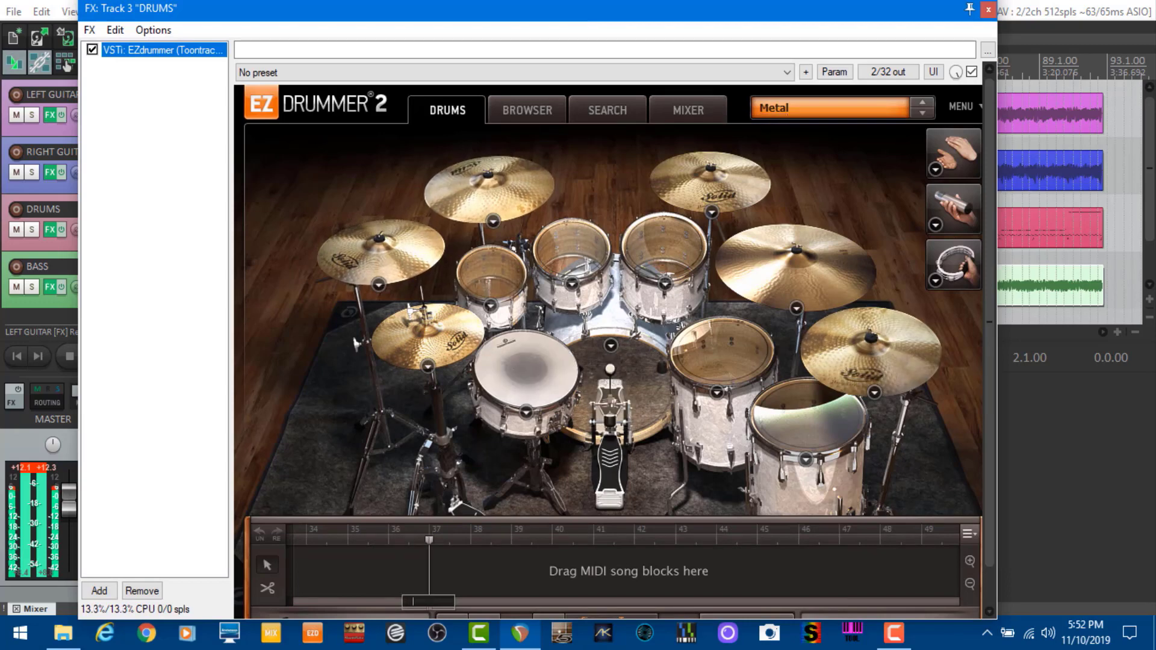
{"action": "left_click", "coordinate": [987, 10]}
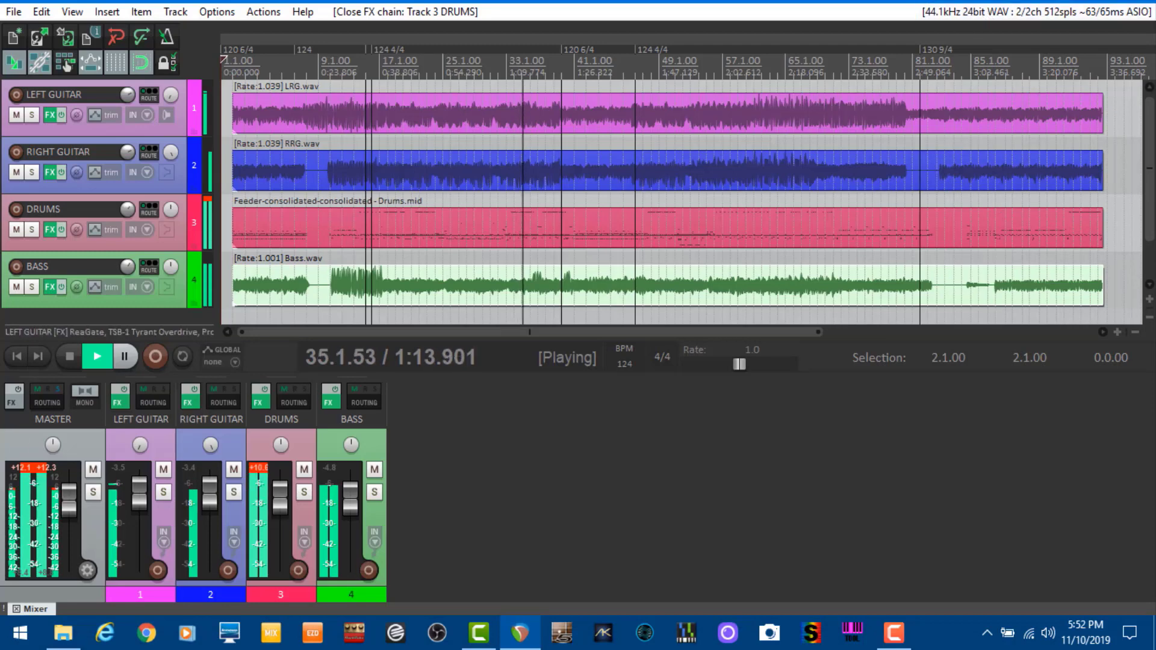